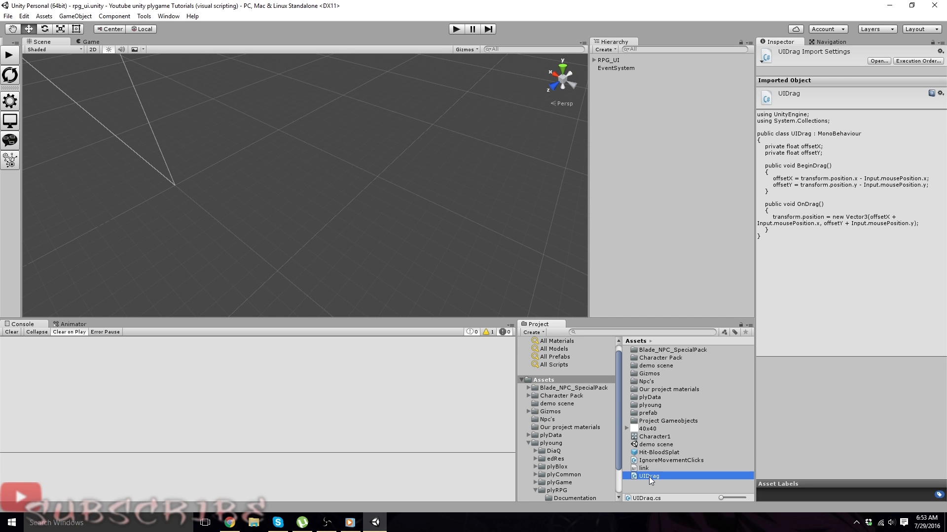
Open the UIDrag script to review its code and IgnoreMovementClicks, and close both files and the code editor
double_click(649, 476)
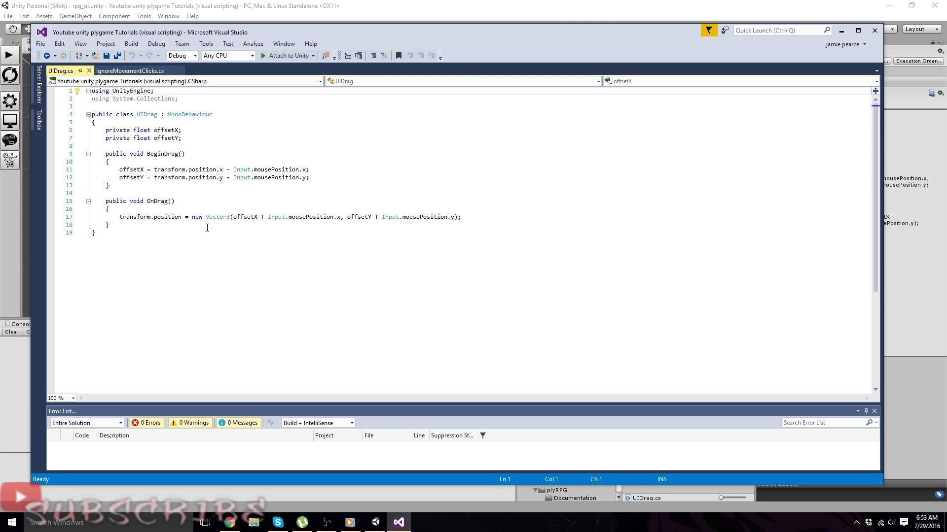
click(89, 71)
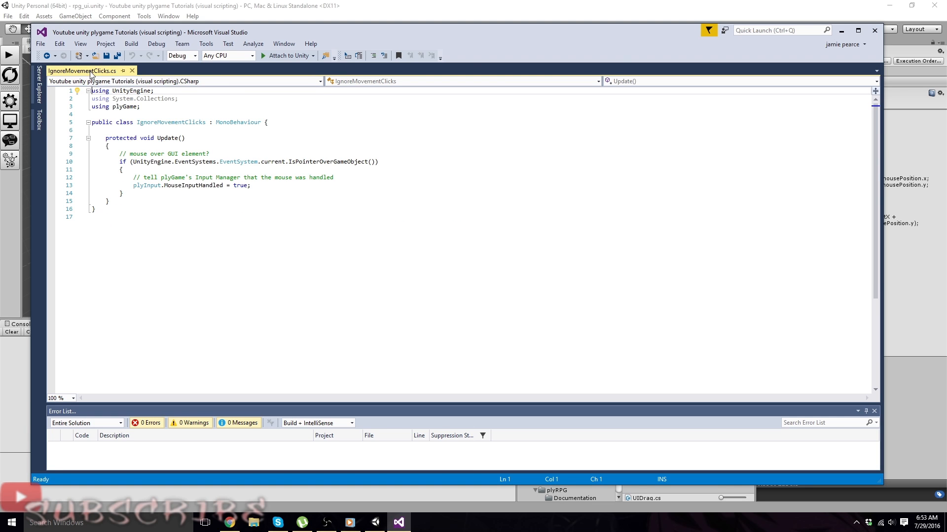
click(132, 71)
click(875, 30)
Attach the IgnoreMovementClicks script to the RPG_UI object
click(609, 61)
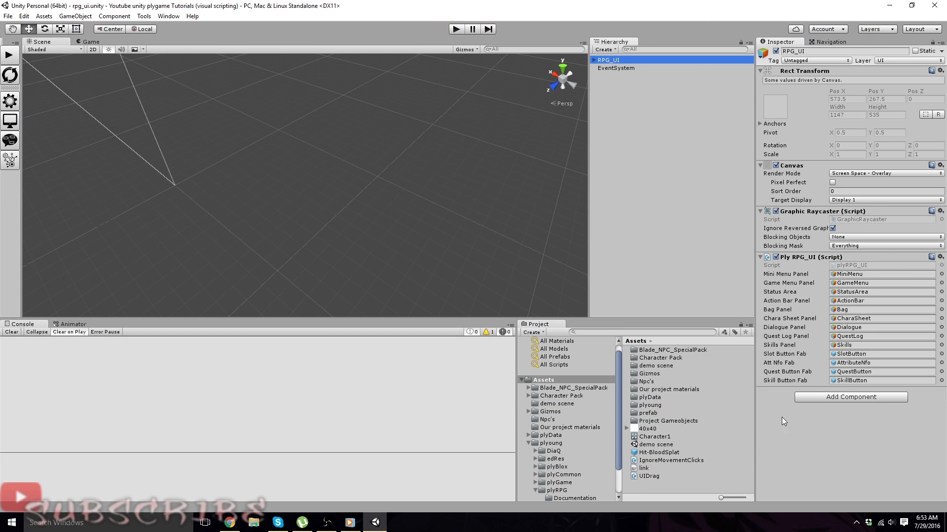
drag(652, 460, 835, 447)
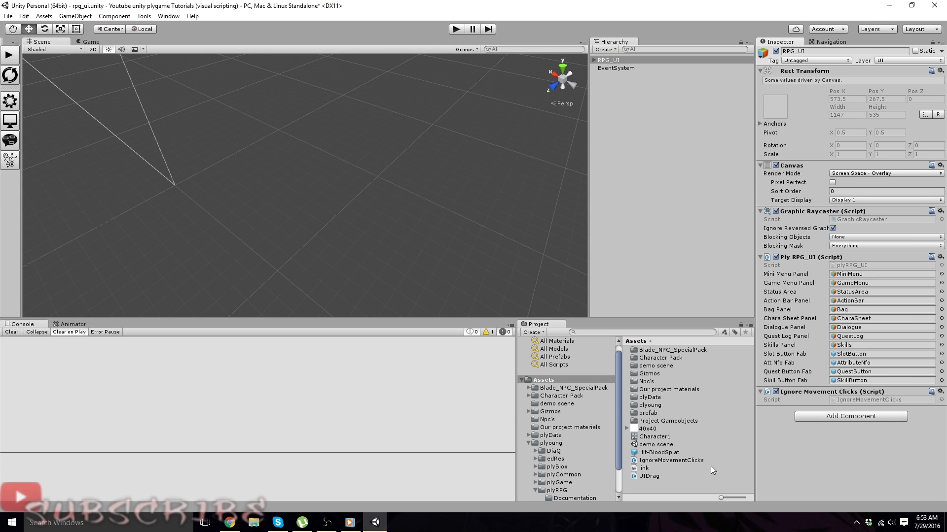
drag(646, 461, 782, 427)
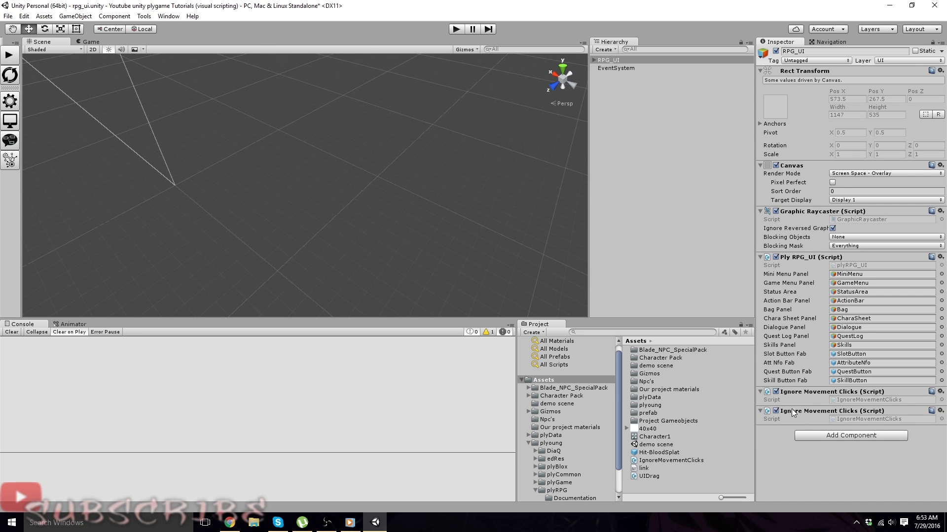
click(940, 410)
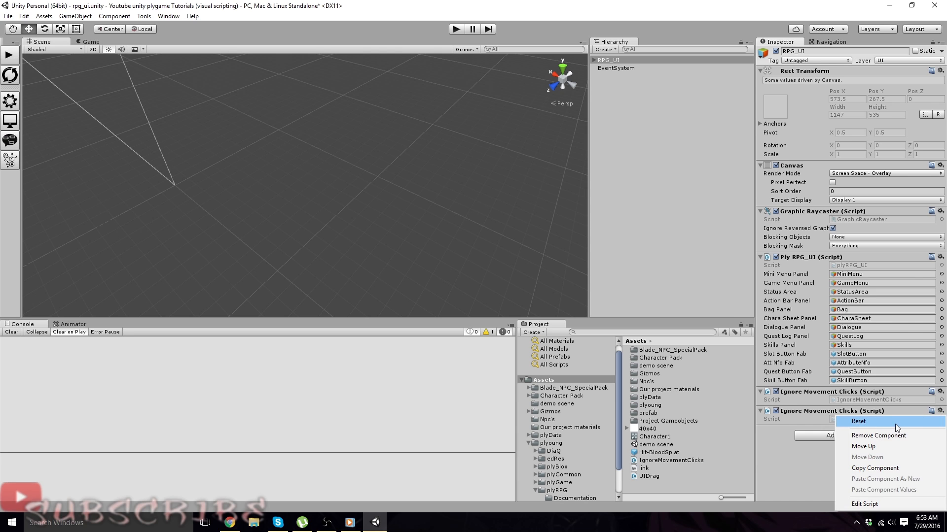
click(877, 436)
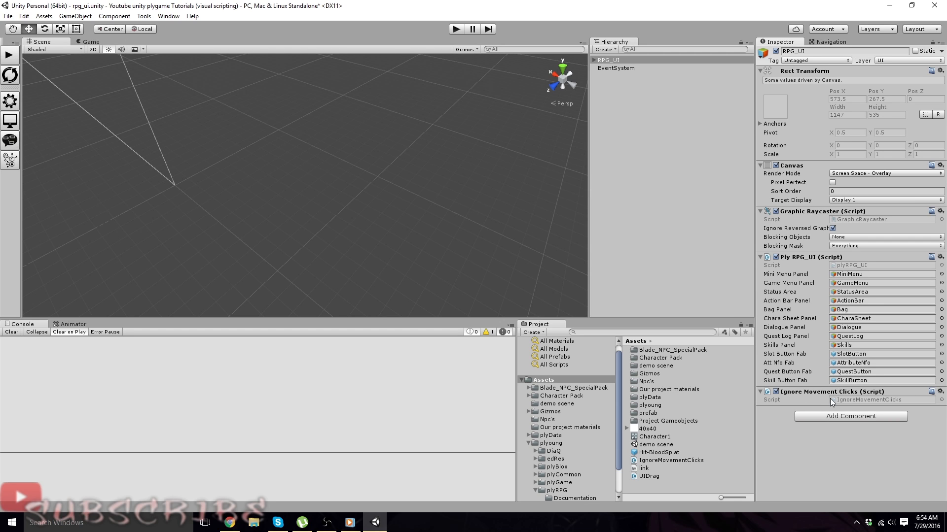
click(794, 391)
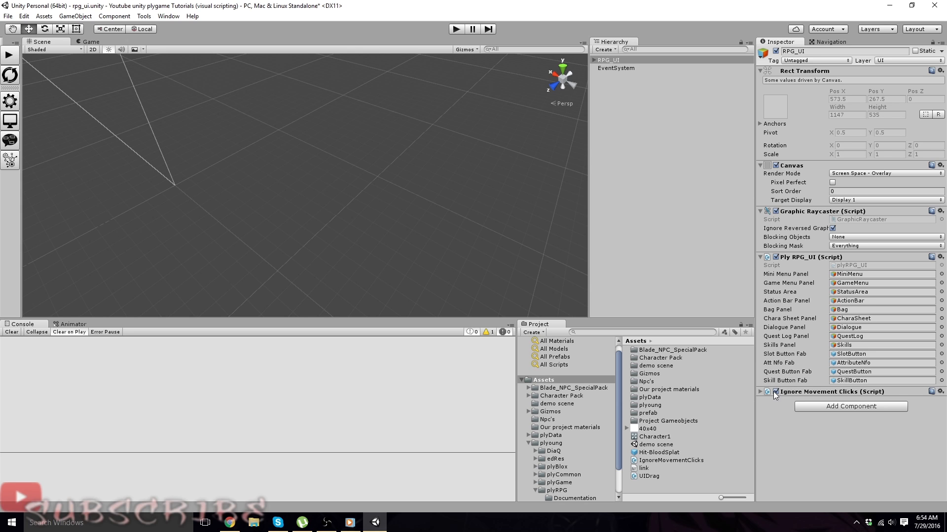
click(760, 392)
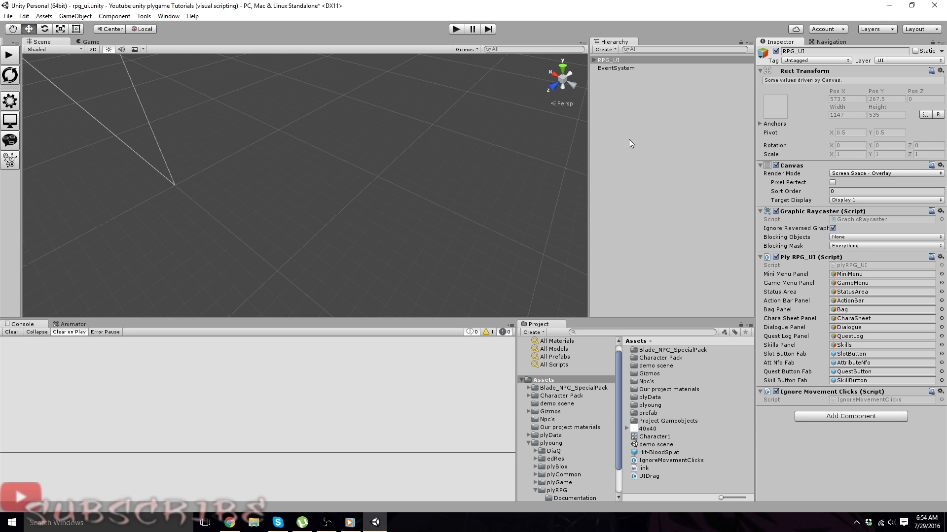
Show the Game view and deactivate the Target object under StatusArea in the RPG_UI hierarchy
click(593, 59)
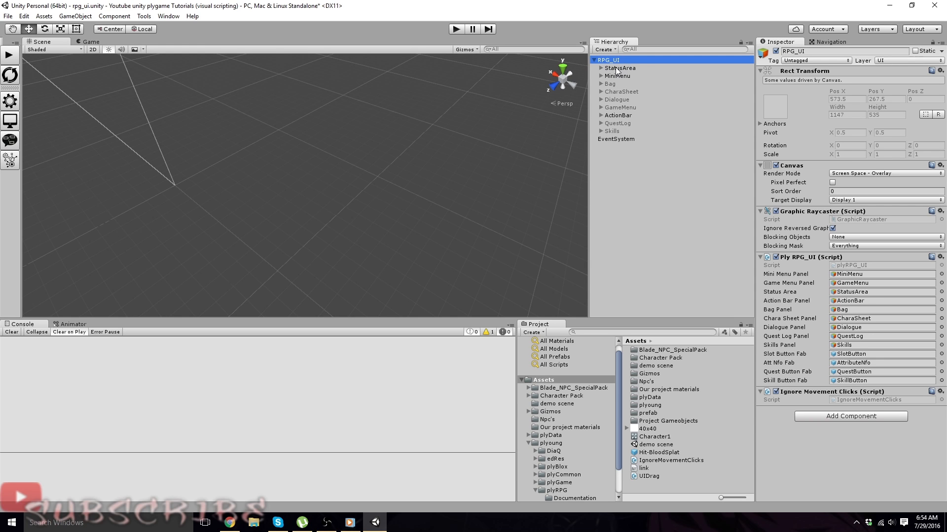
click(616, 69)
click(90, 43)
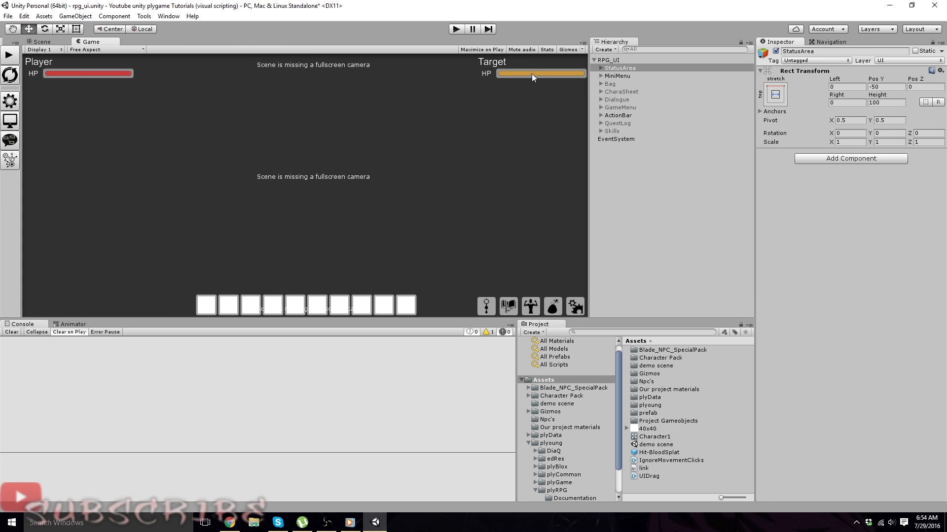
click(601, 68)
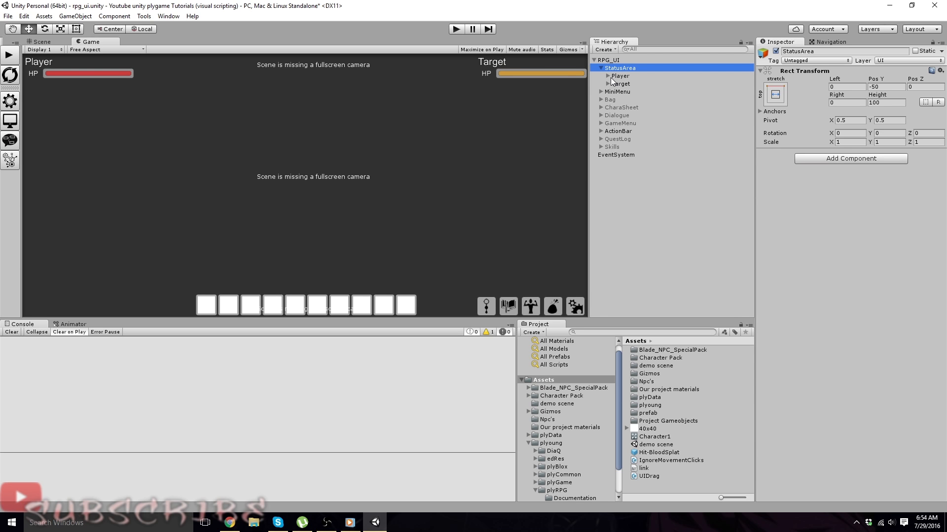
click(615, 84)
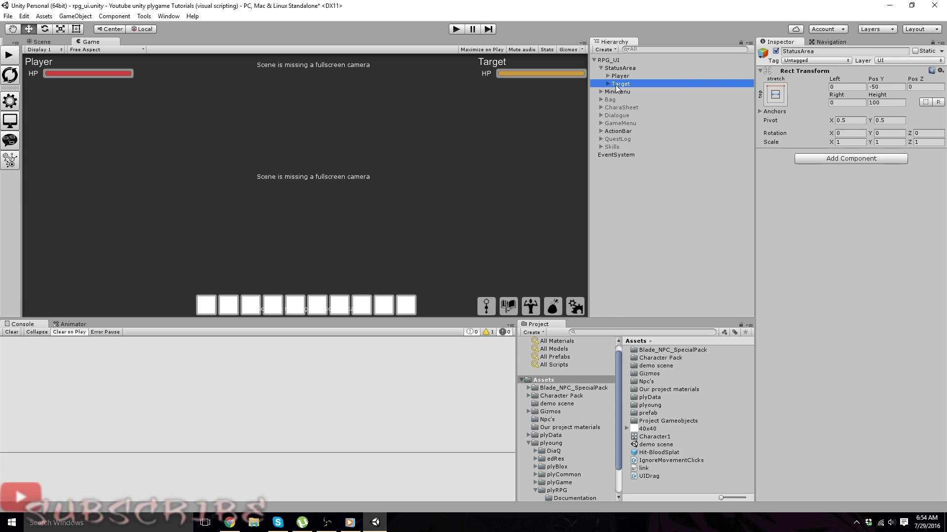
click(776, 52)
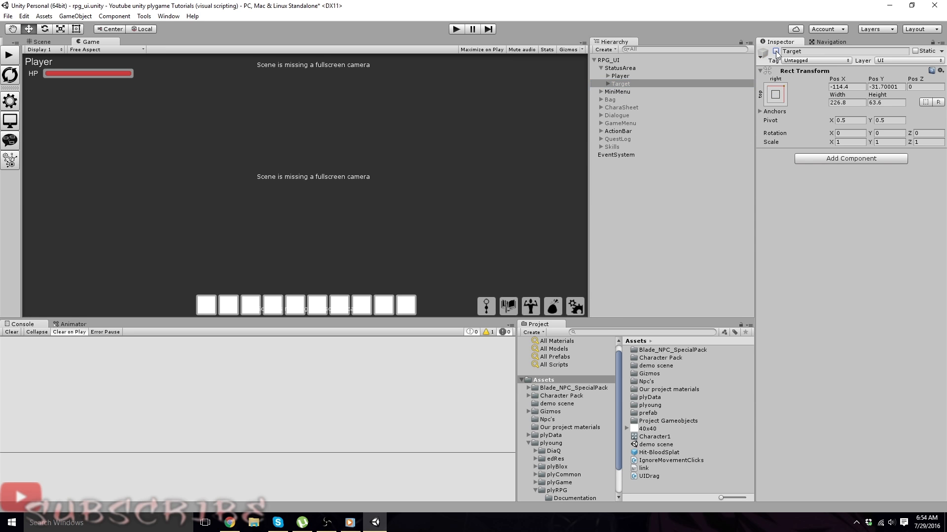
Inspect the Name and HP children of the Target object and collapse the StatusArea branch
click(608, 84)
click(624, 92)
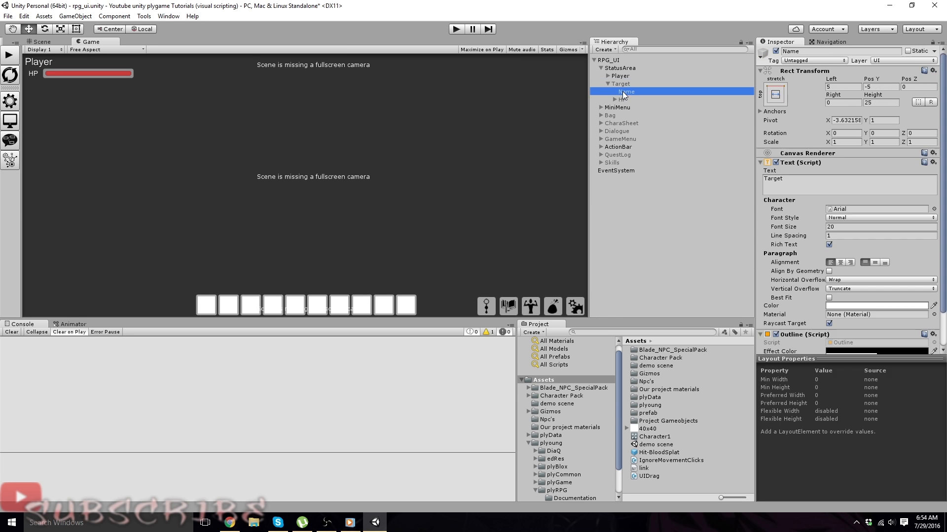
click(621, 100)
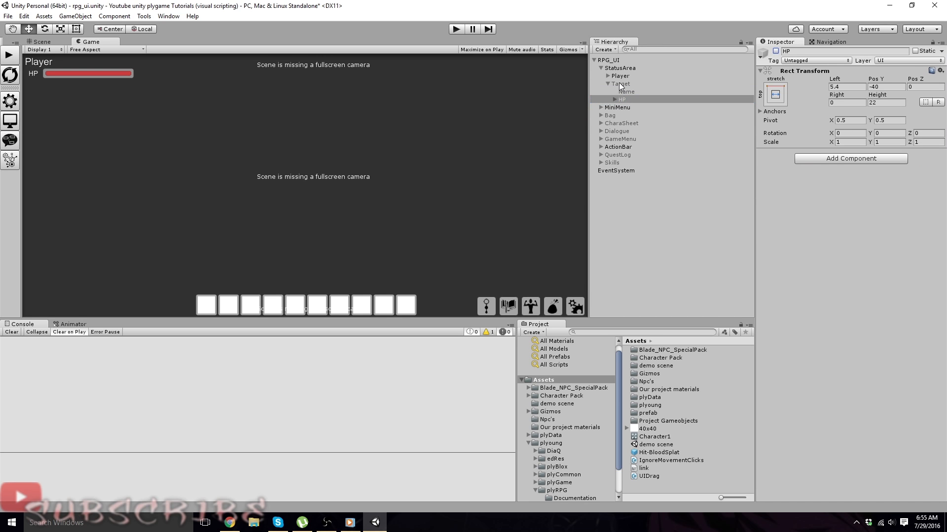
click(618, 84)
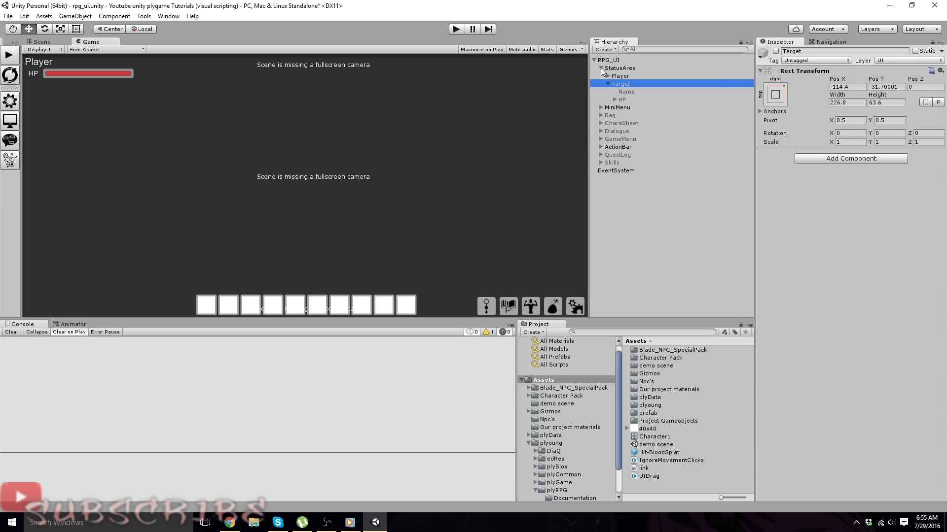
click(607, 84)
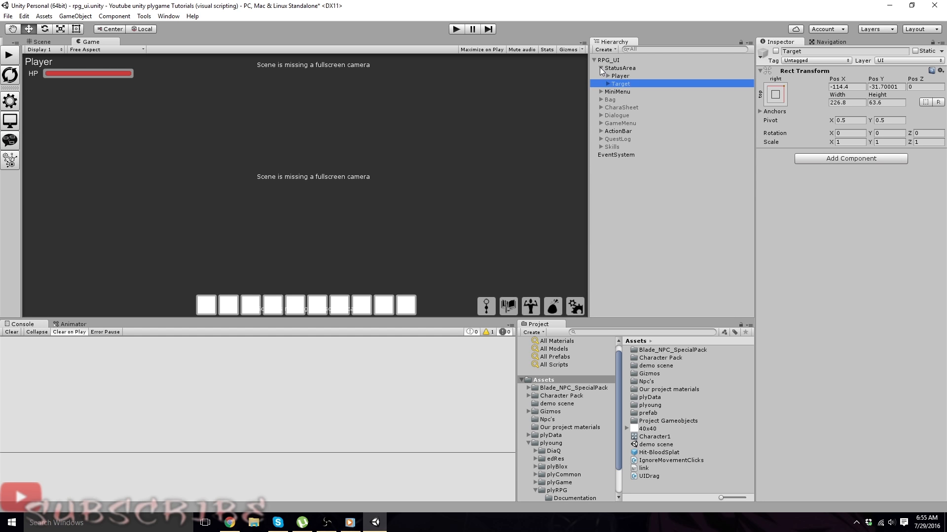
click(600, 68)
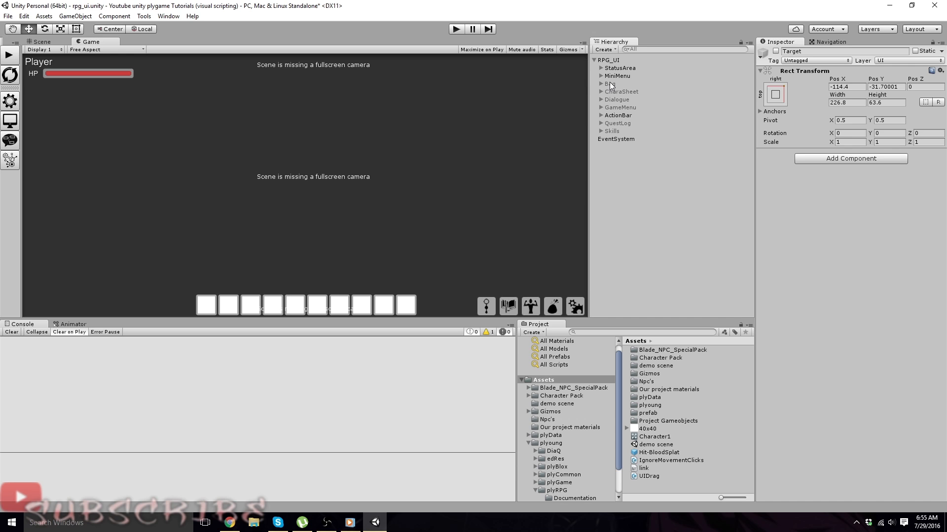
Attach the UIDrag script and an Event Trigger component to the Bag panel
click(610, 84)
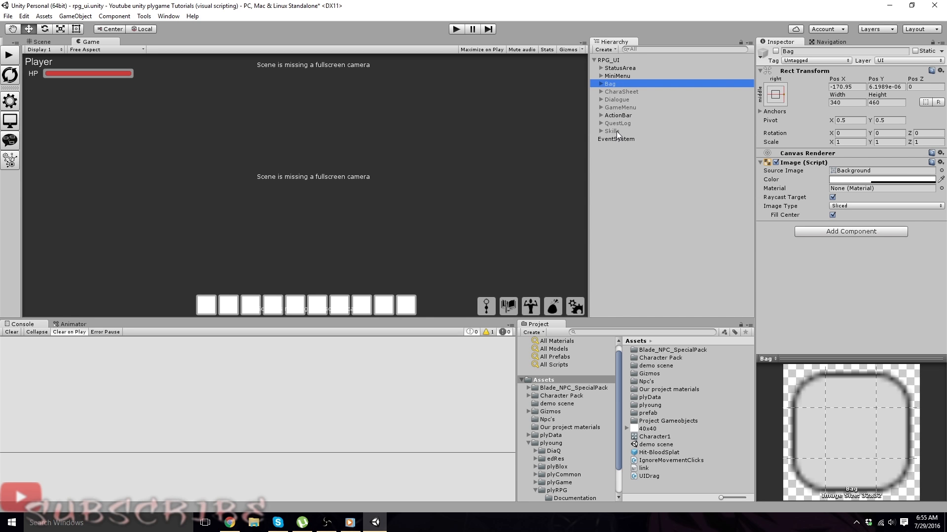
drag(644, 479, 803, 274)
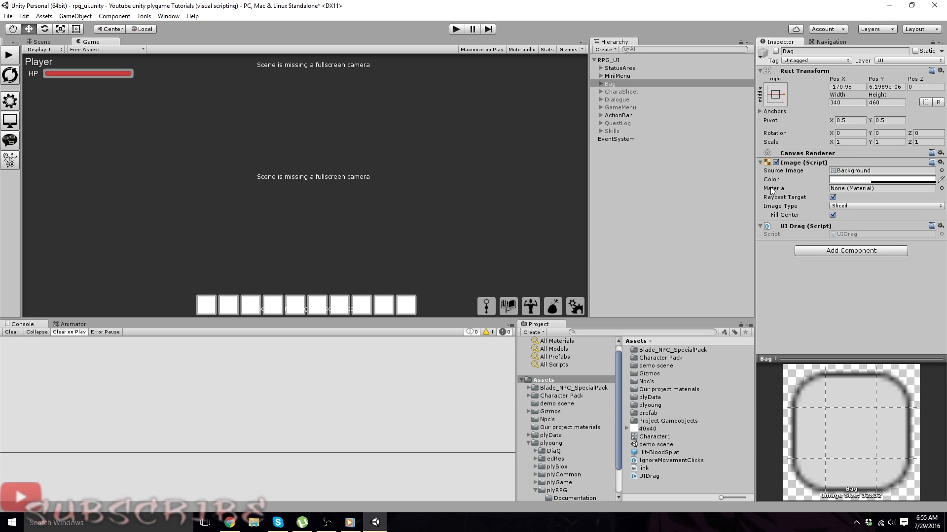
click(816, 251)
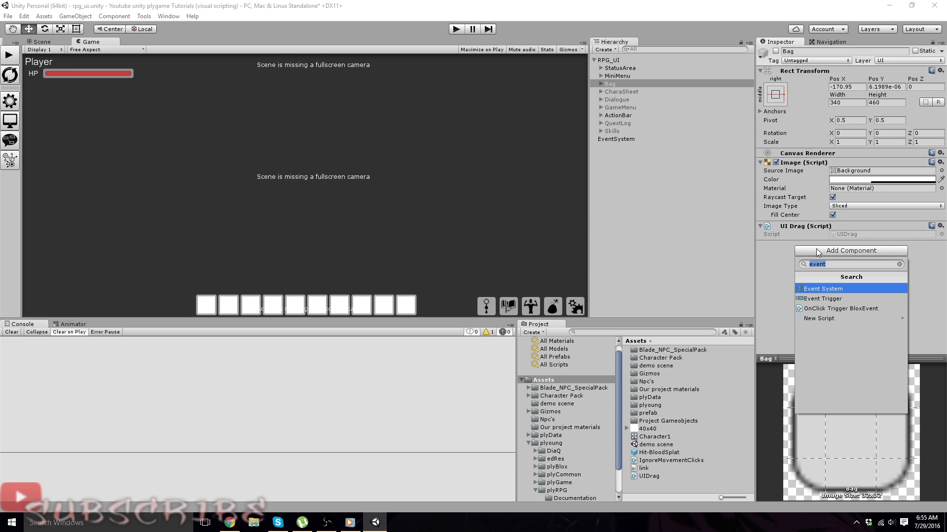
click(828, 299)
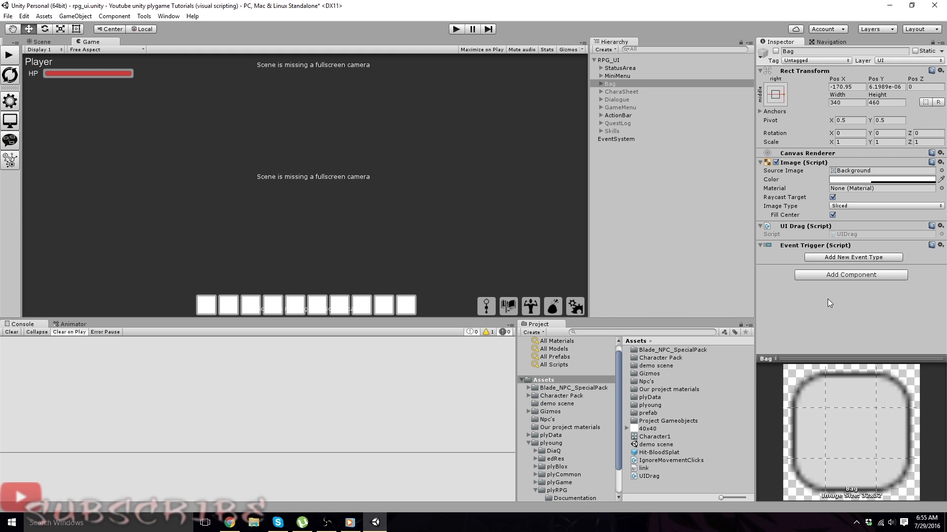
Add the BeginDrag and Drag event types to the Bag panel's Event Trigger
click(842, 258)
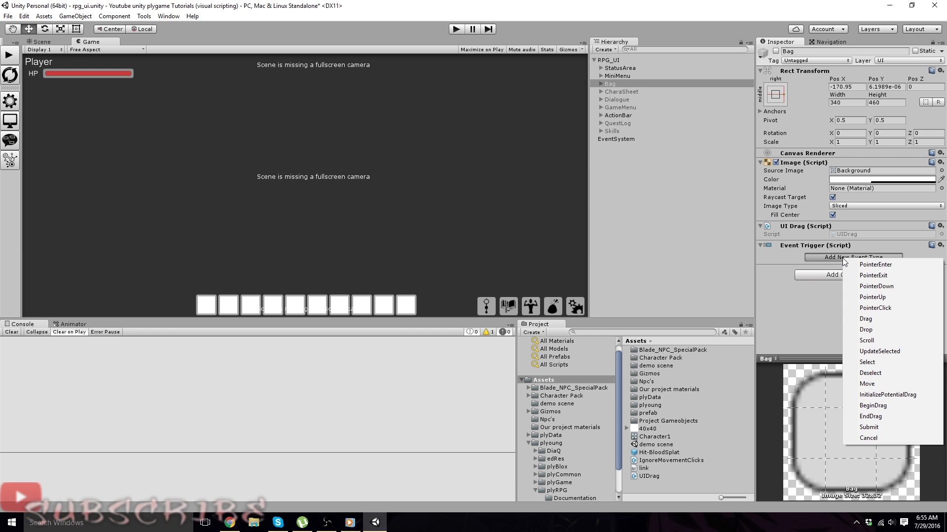
click(878, 407)
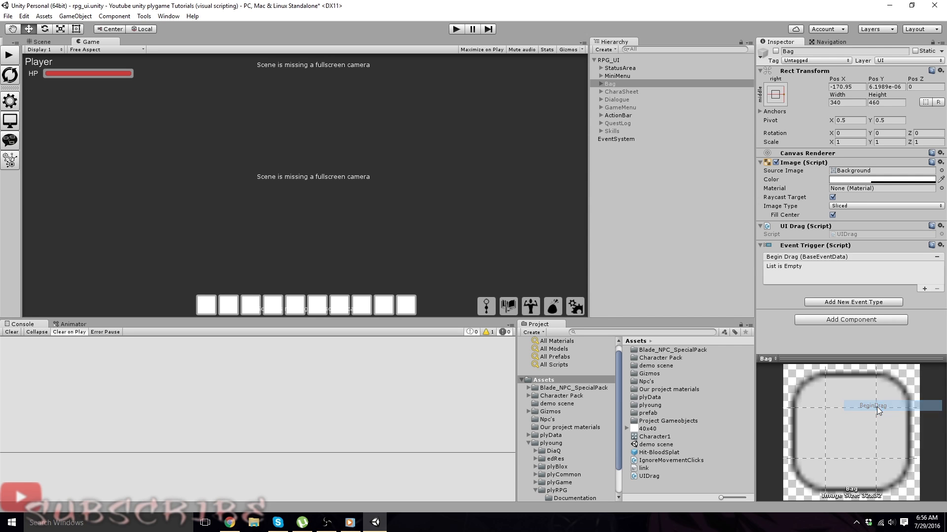
click(853, 301)
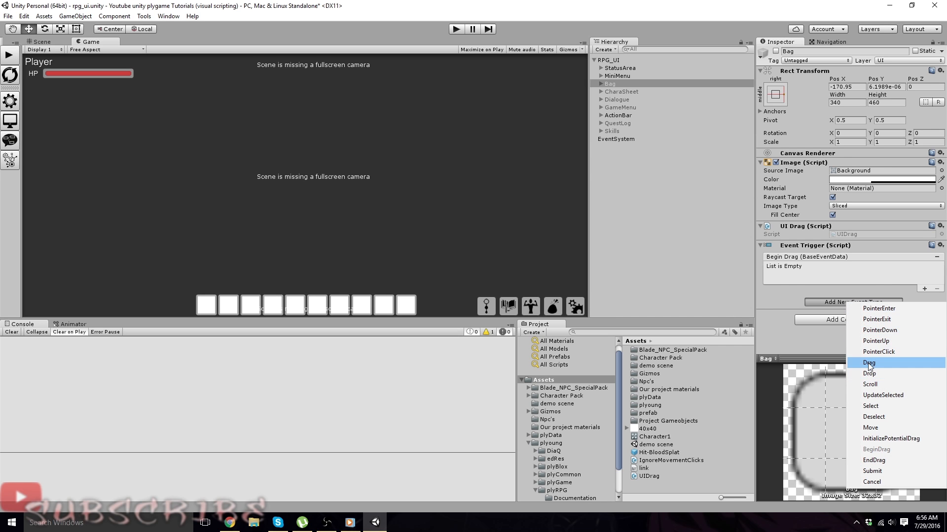
click(868, 364)
Add a Begin Drag callback that targets the Bag object and calls UIDrag's BeginDrag function
scroll(784, 279, down, 1)
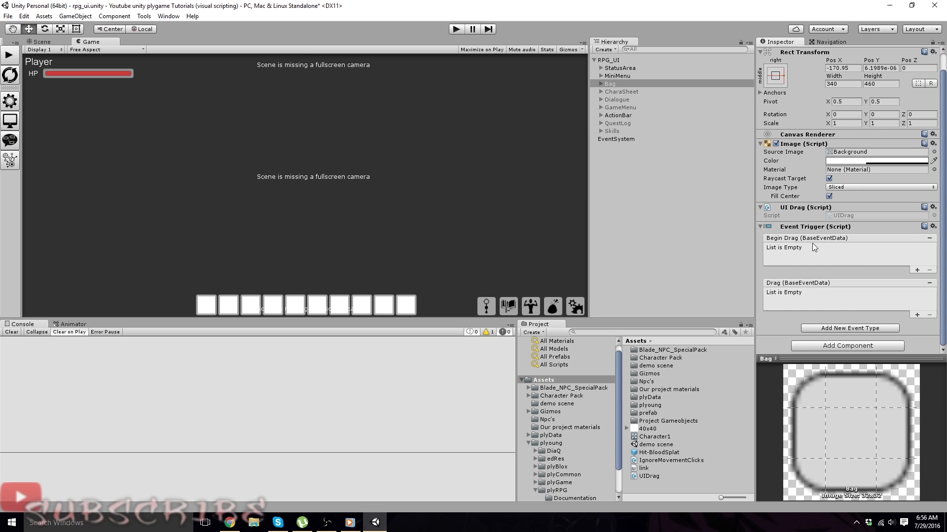
click(916, 270)
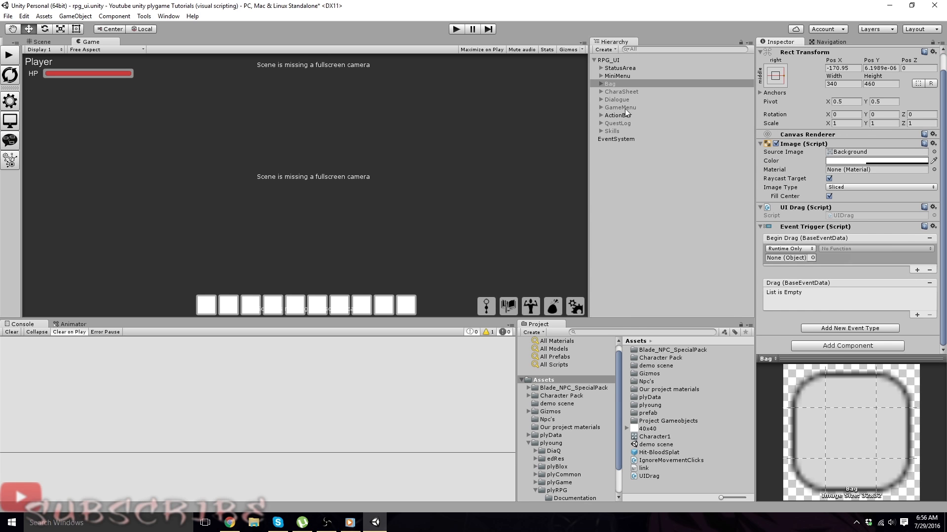
drag(610, 84, 789, 259)
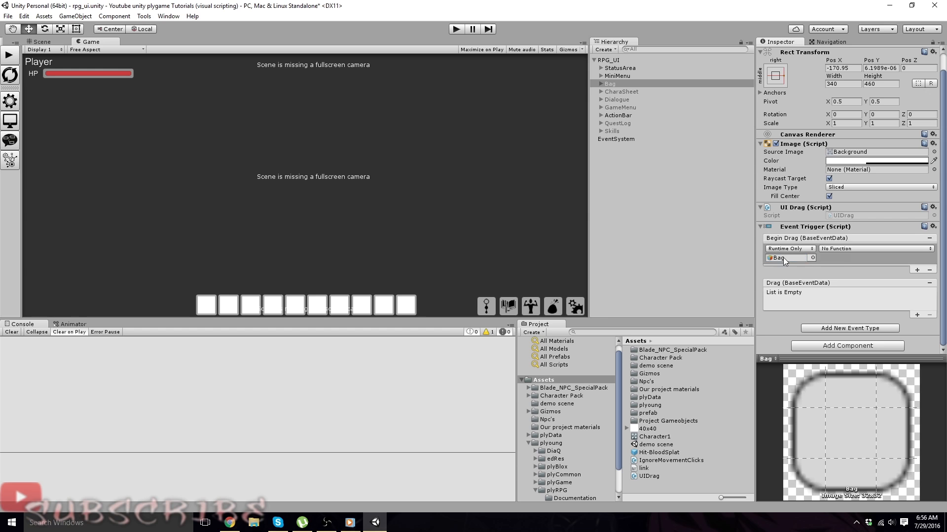
scroll(815, 200, up, 1)
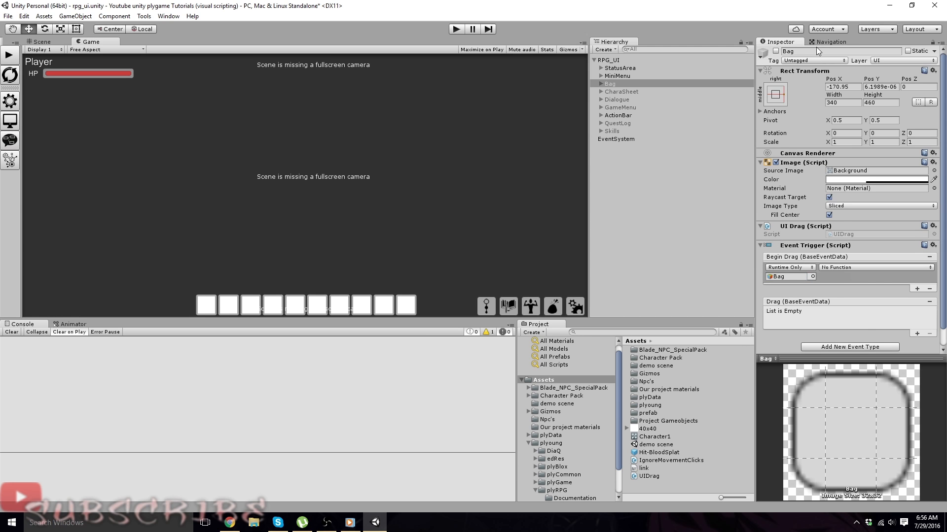
scroll(834, 199, down, 1)
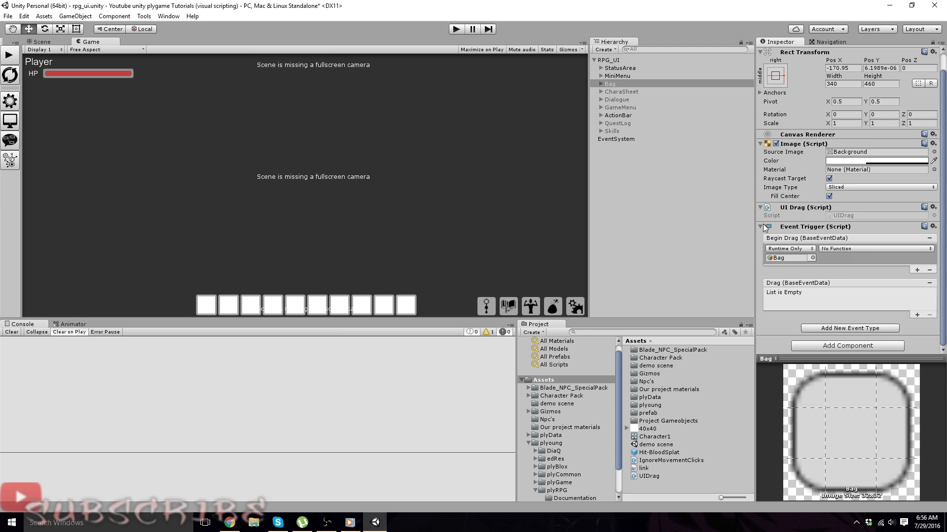
click(851, 248)
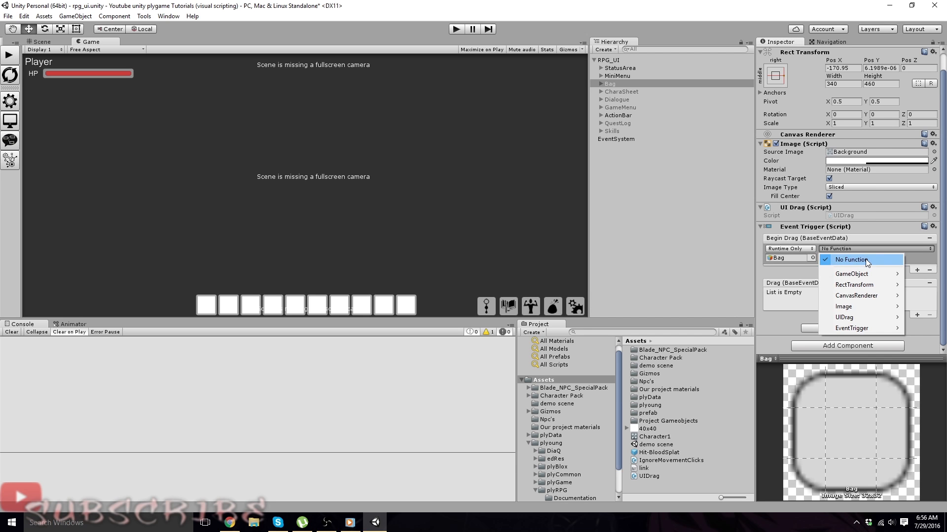
mouse_move(871, 320)
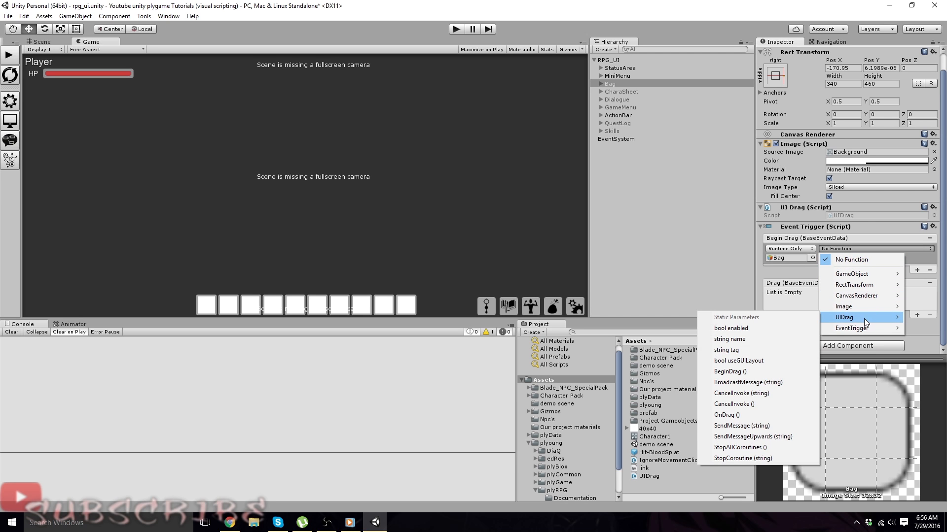
click(731, 372)
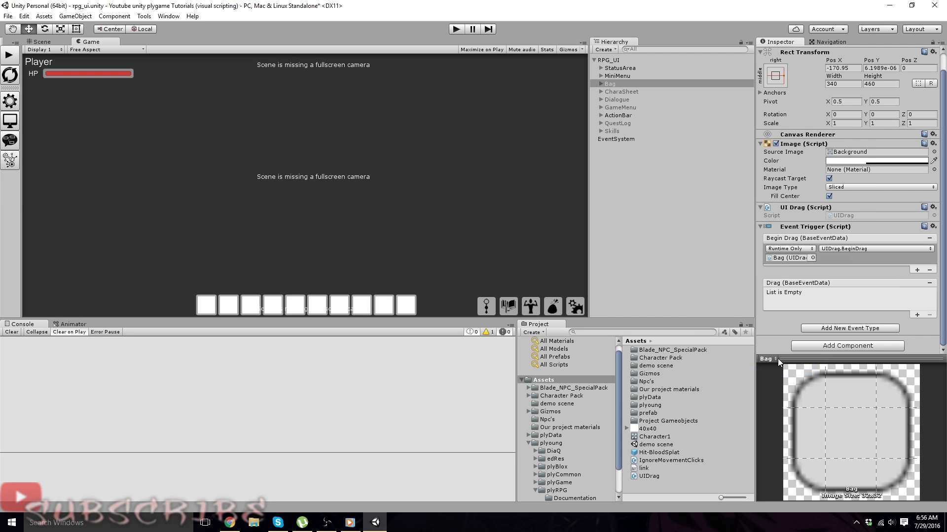
Add a Drag callback that targets the Bag object and calls UIDrag's OnDrag function
click(916, 315)
drag(610, 85, 813, 306)
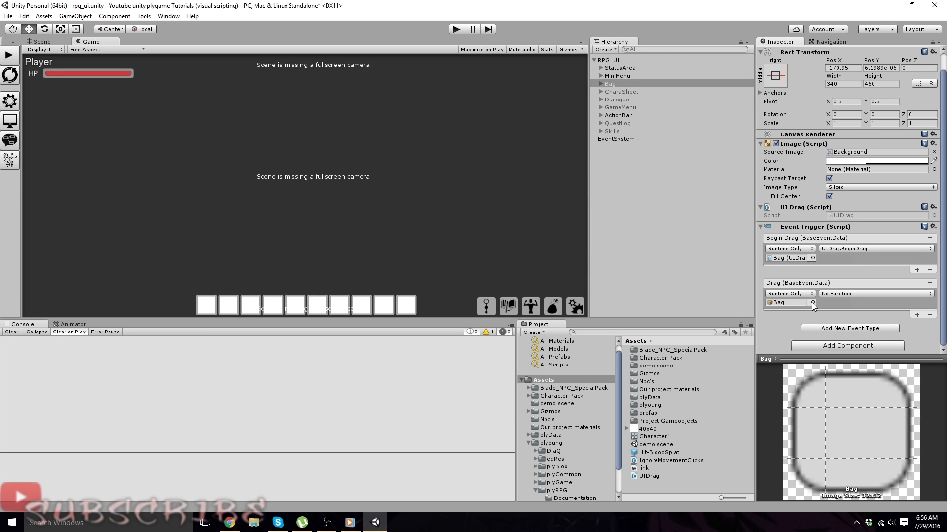
click(853, 294)
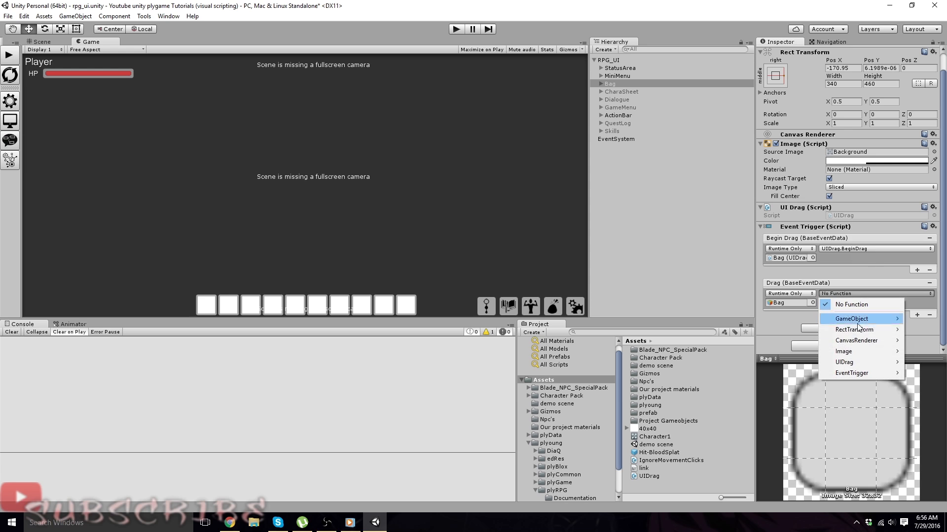
mouse_move(850, 366)
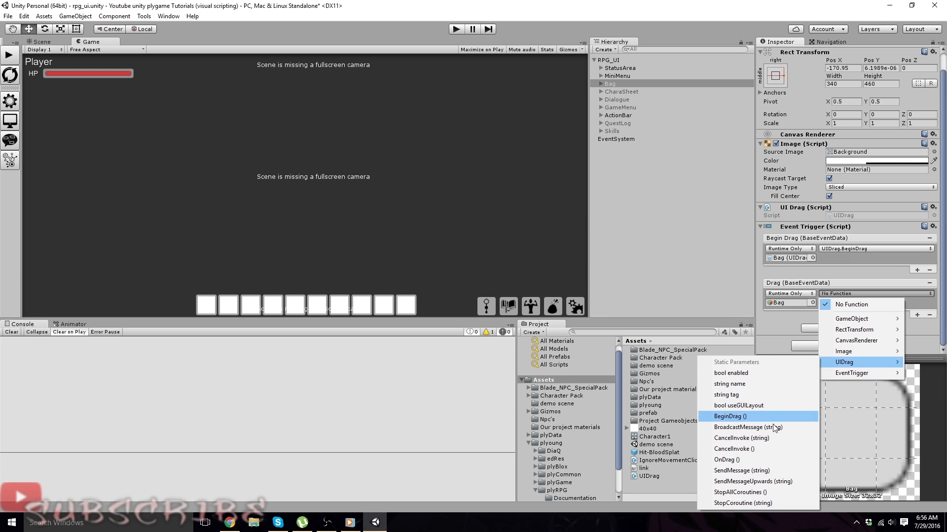
click(730, 460)
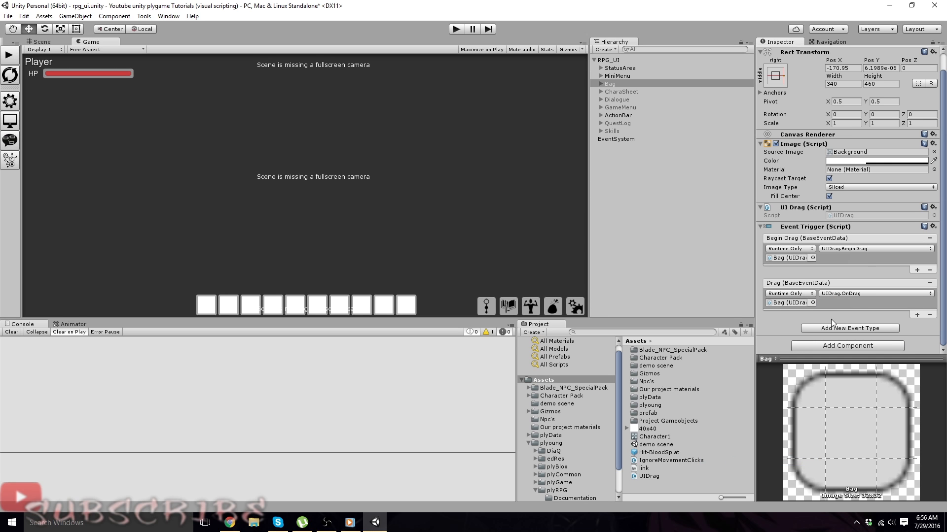
Save the rpg_ui scene and run the game from the plyGame toolbar's play command
click(611, 60)
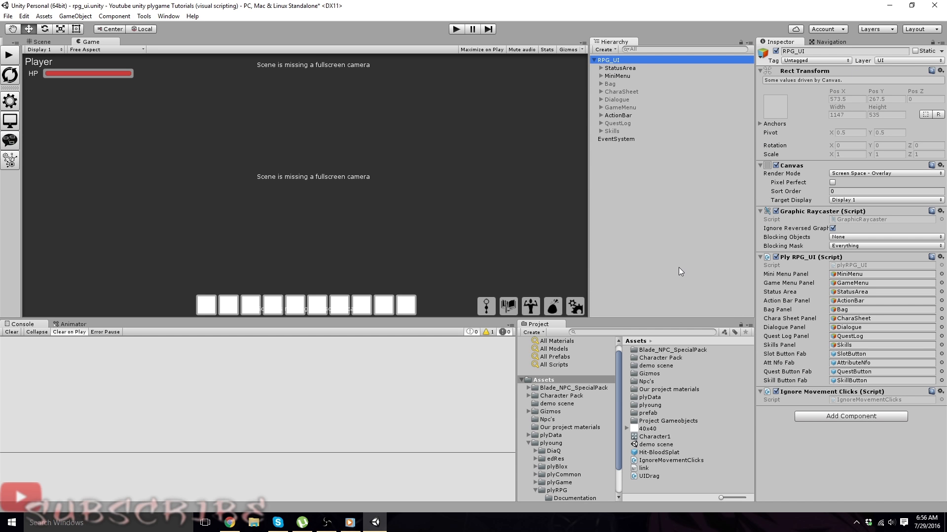
key(ctrl+s)
click(640, 236)
click(8, 60)
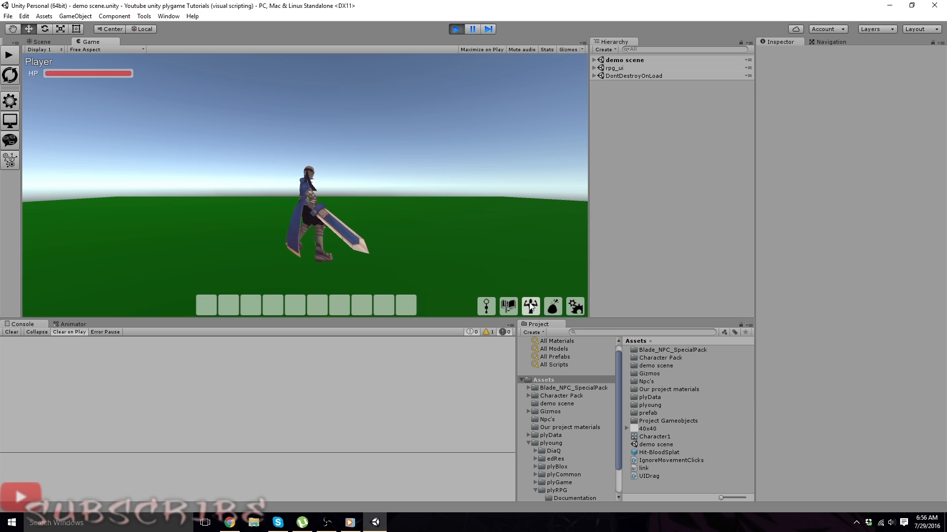
Test the Character and Bag windows in the running game, moving the Bag around and reopening it, and stop the game
click(530, 305)
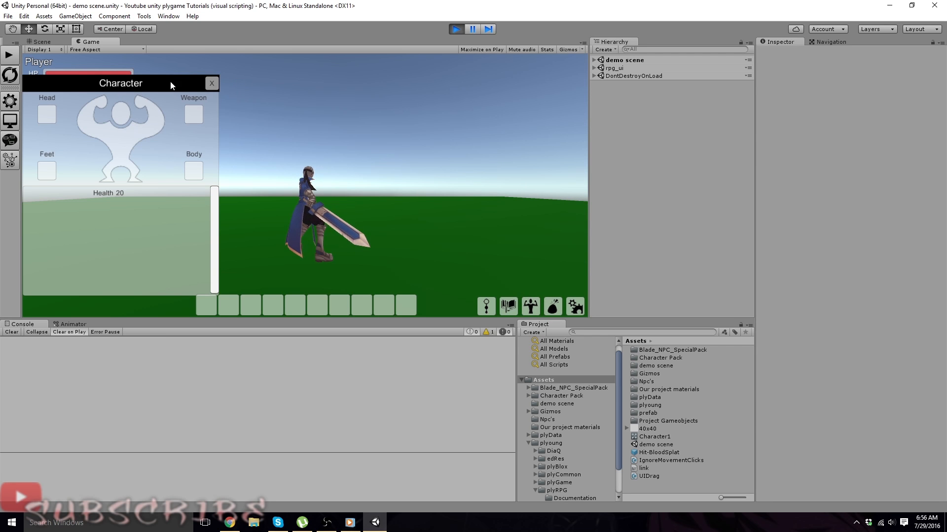
click(210, 84)
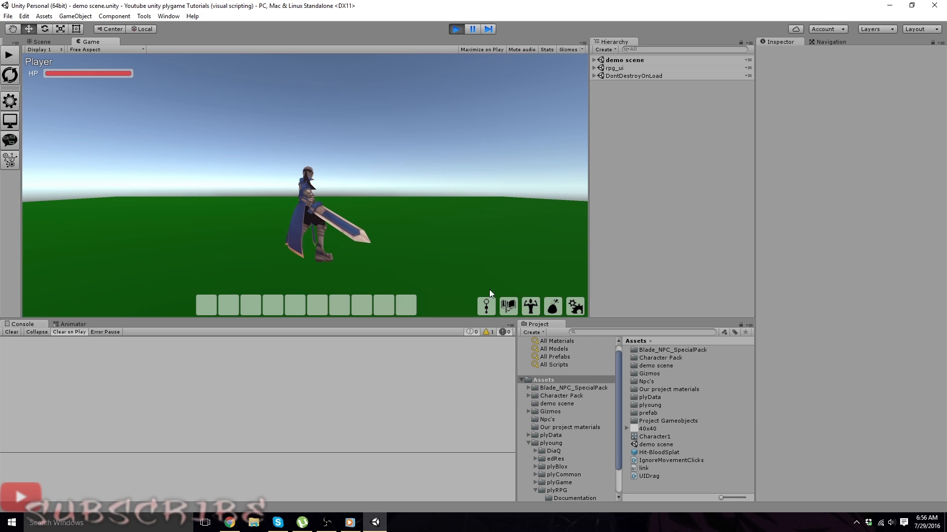
click(553, 307)
drag(462, 78, 271, 69)
drag(336, 72, 149, 77)
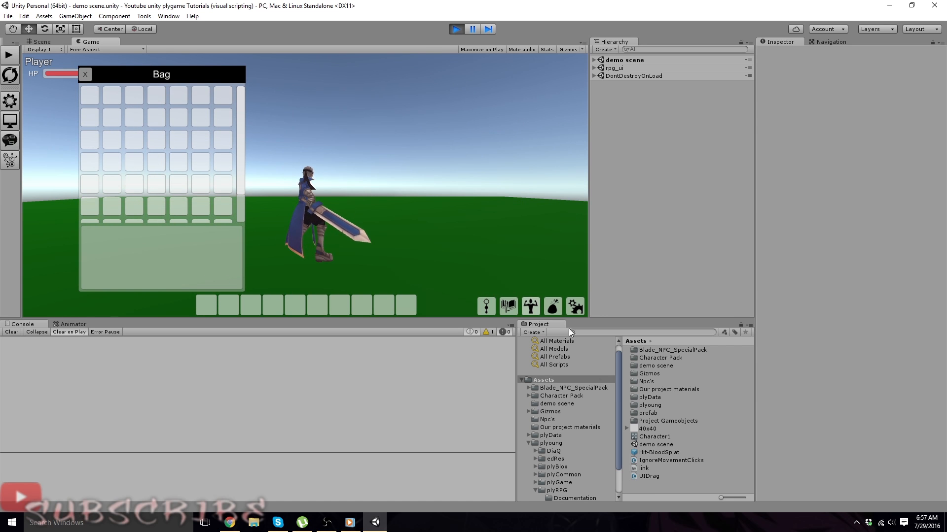
click(85, 75)
click(552, 308)
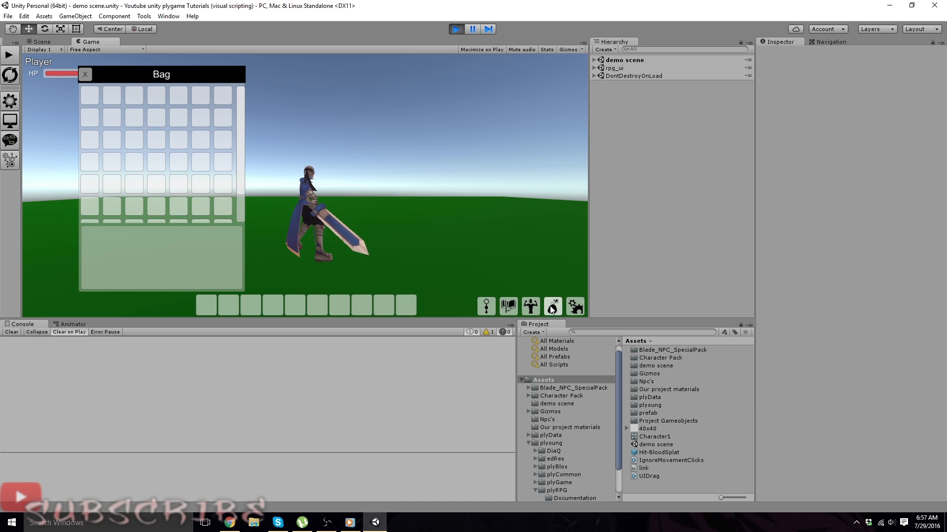
drag(143, 75, 247, 83)
click(198, 81)
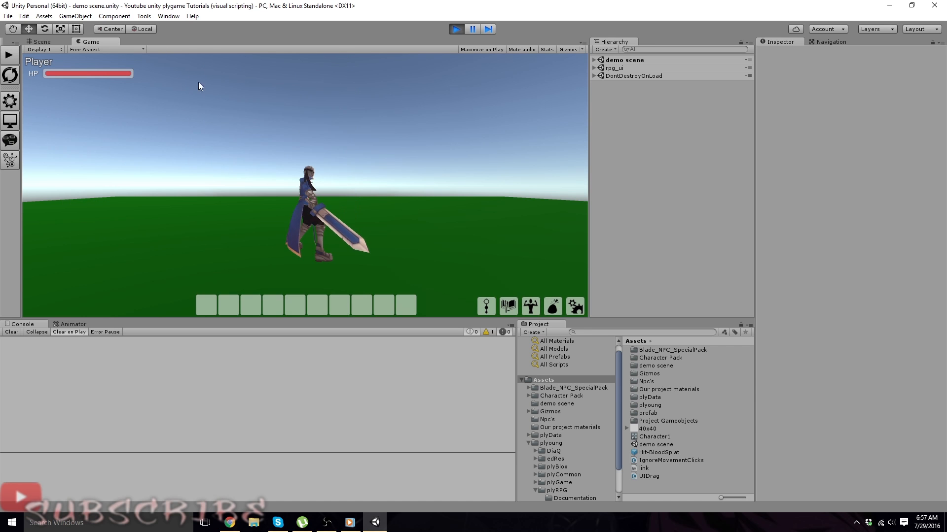
click(451, 30)
Attach the UIDrag script and an Event Trigger component to the CharaSheet panel under RPG_UI
click(594, 59)
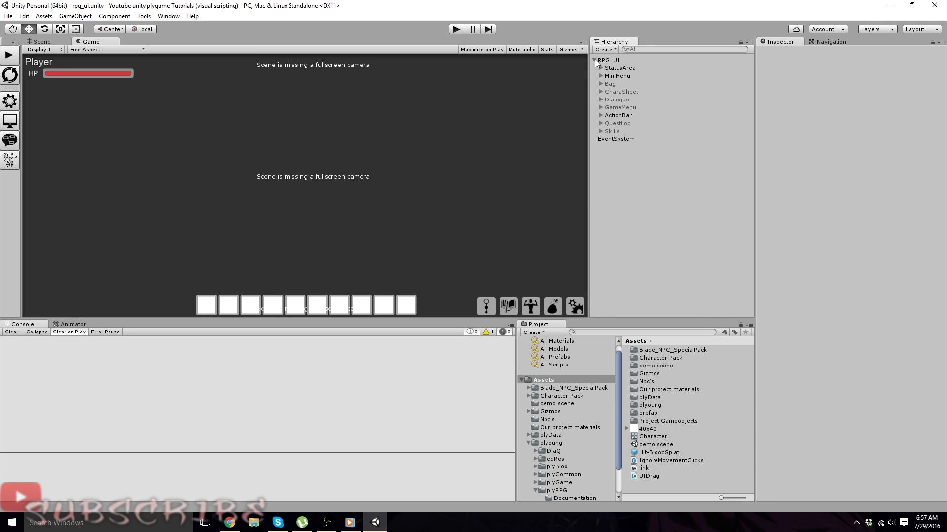
click(614, 91)
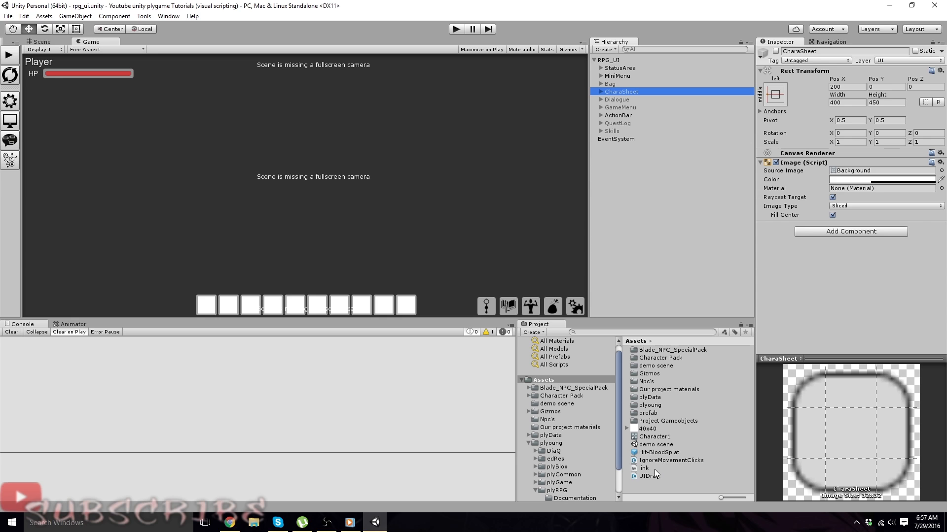
drag(649, 476, 812, 276)
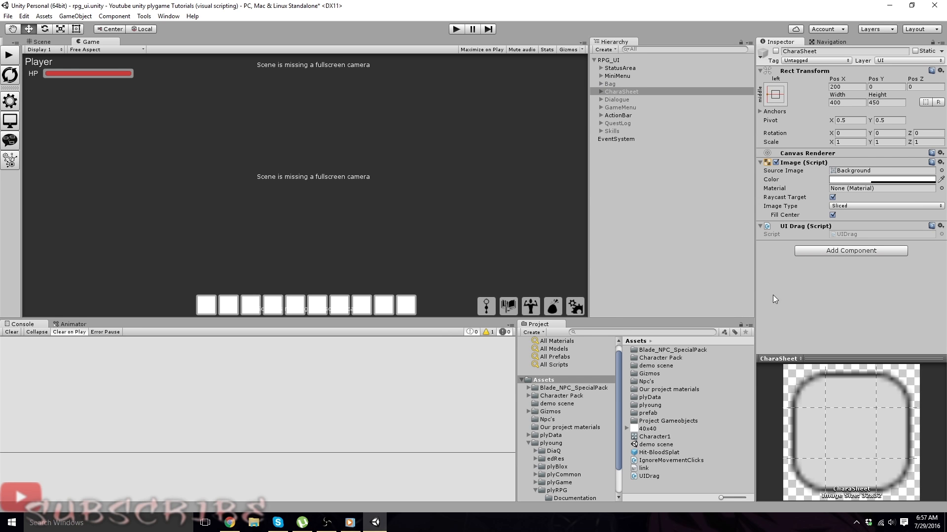
click(856, 253)
click(831, 300)
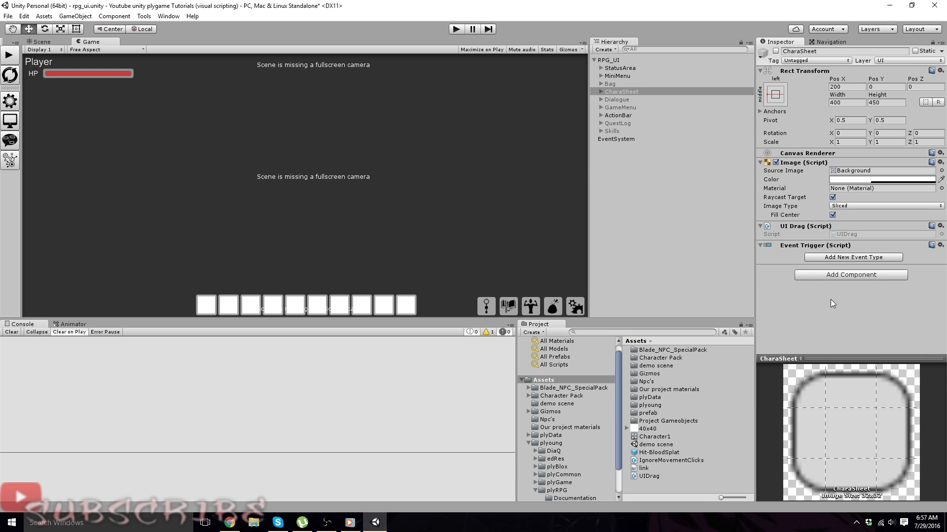
Add the BeginDrag and Drag event types to the CharaSheet panel's Event Trigger
click(833, 259)
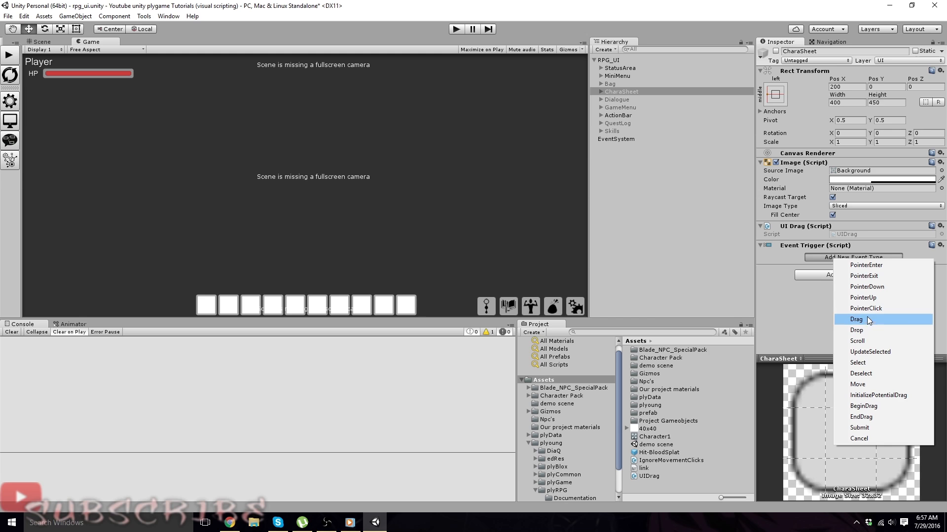
click(880, 405)
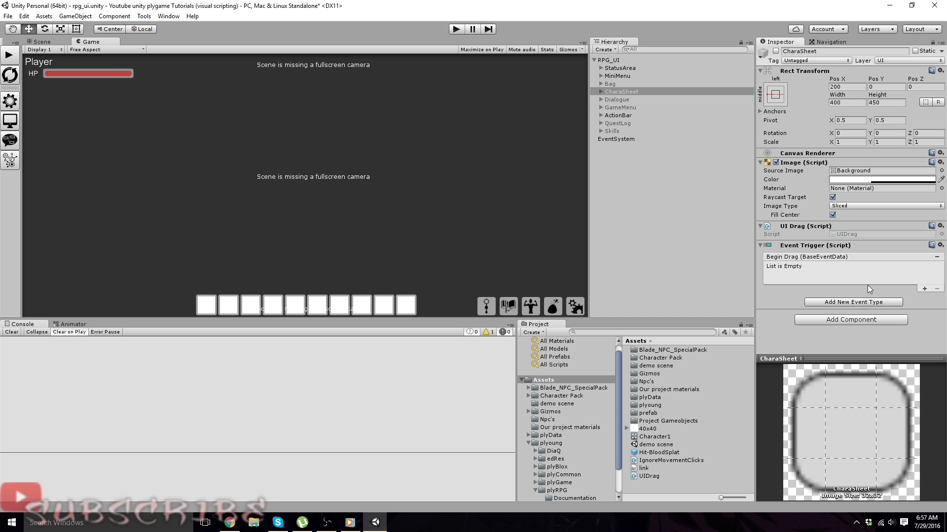
click(846, 302)
click(868, 359)
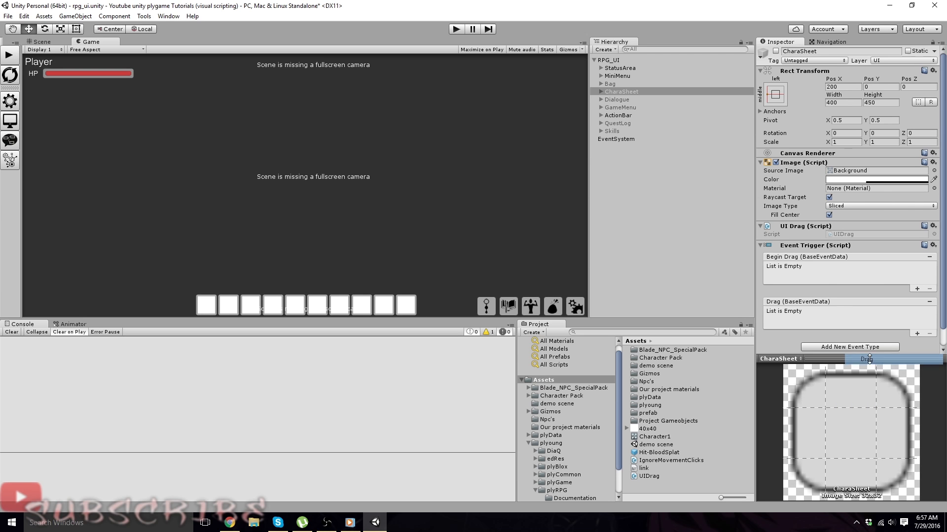
Add one callback each to the Begin Drag and Drag events, with the CharaSheet object as target
click(917, 289)
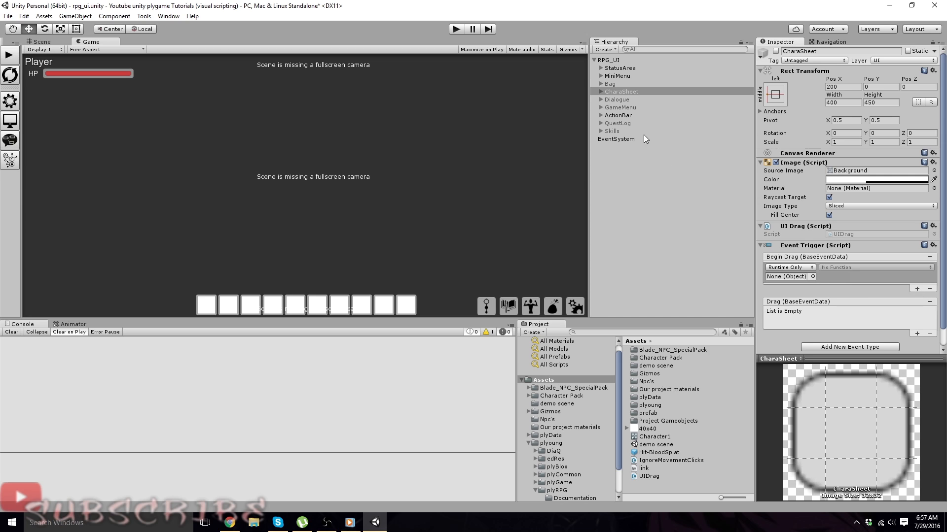
drag(615, 91, 798, 279)
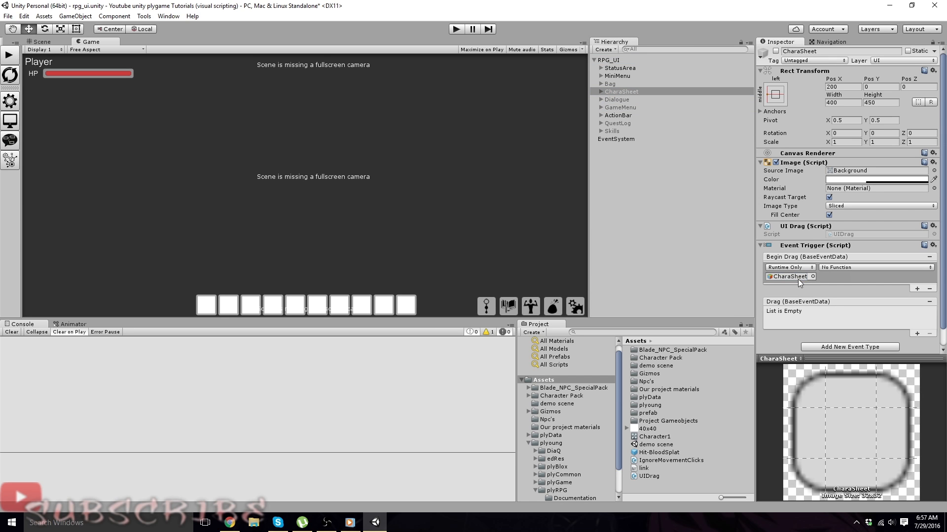
click(917, 334)
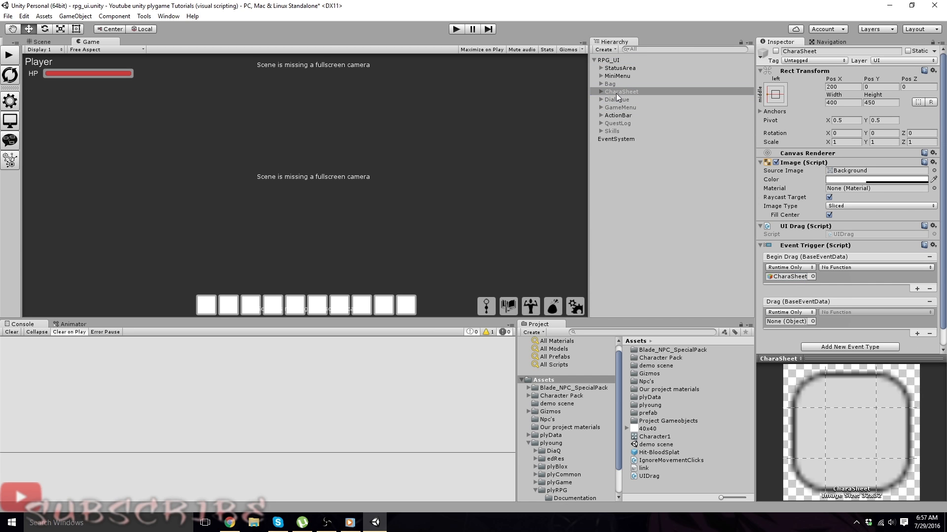
drag(616, 94, 793, 321)
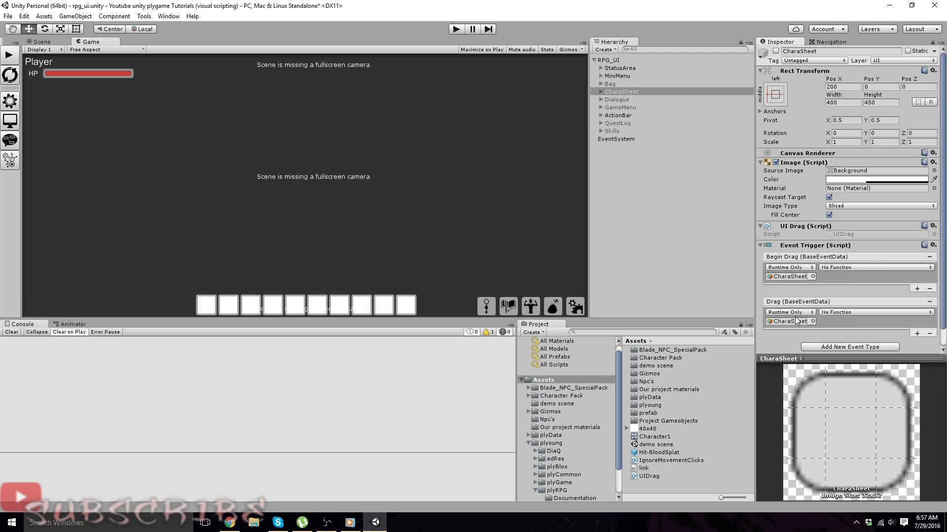
Set CharaSheet's Begin Drag callback to UIDrag's BeginDrag function and its Drag callback to UIDrag's OnDrag function
click(844, 267)
mouse_move(854, 294)
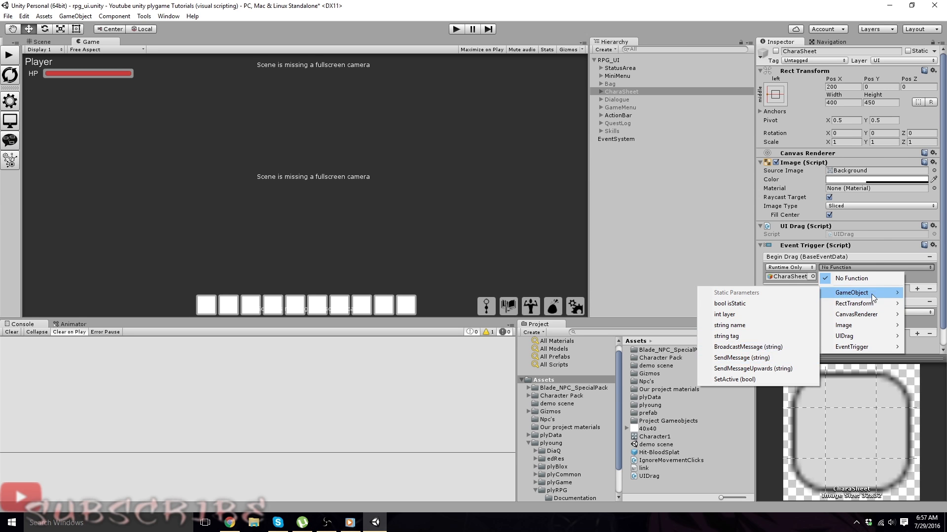
mouse_move(853, 335)
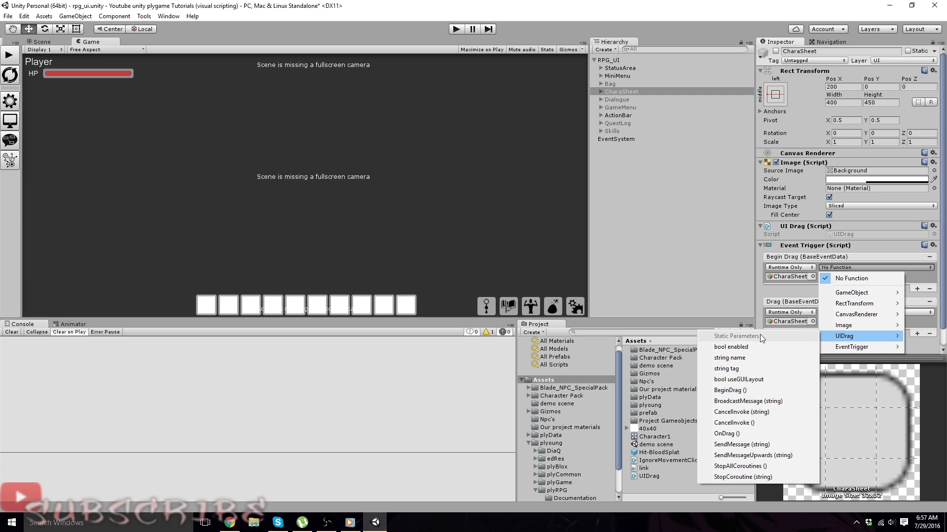
click(730, 391)
drag(628, 93, 801, 321)
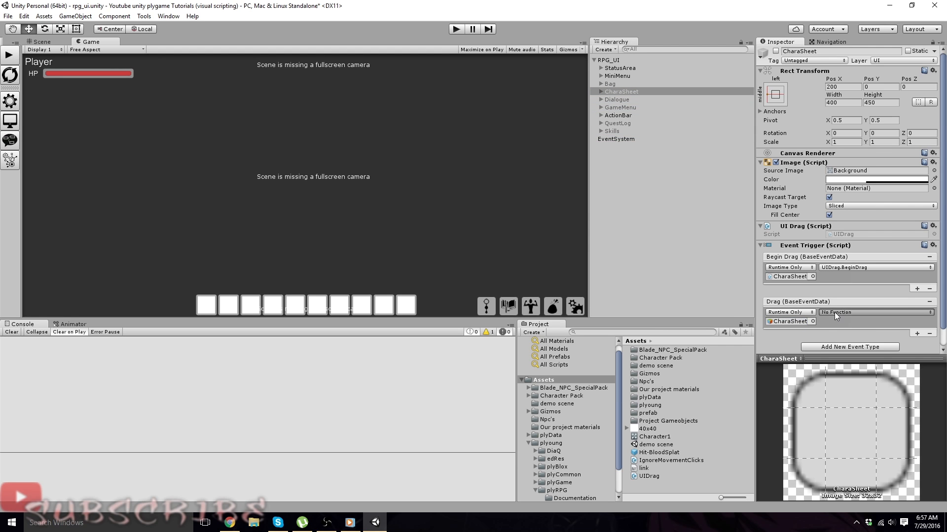
click(834, 312)
mouse_move(848, 383)
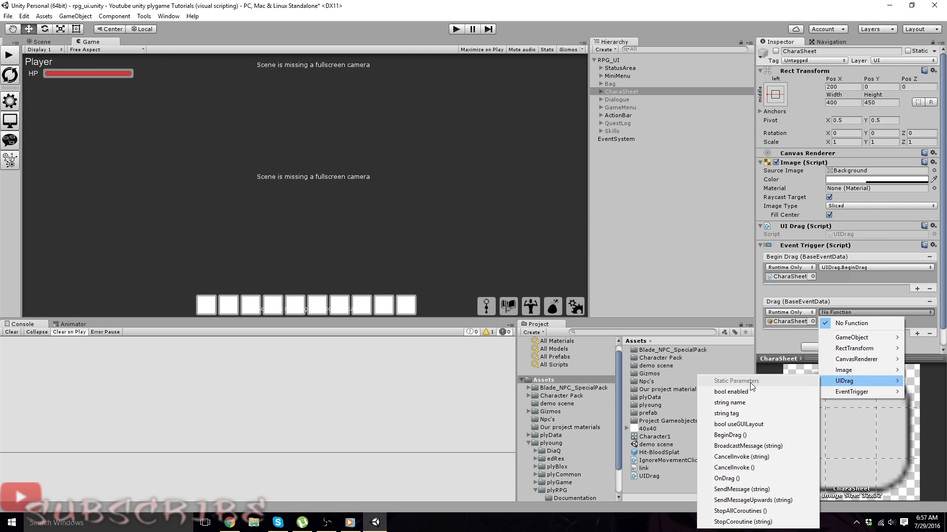
click(728, 479)
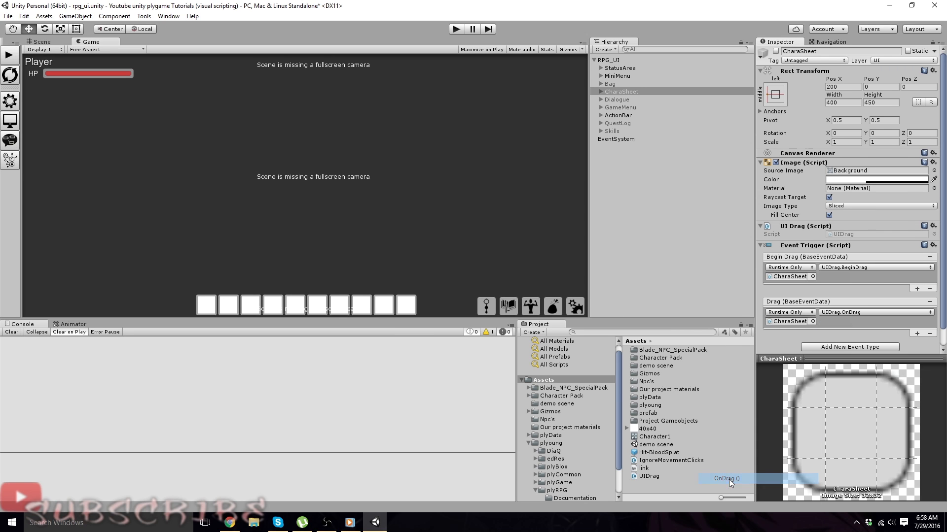